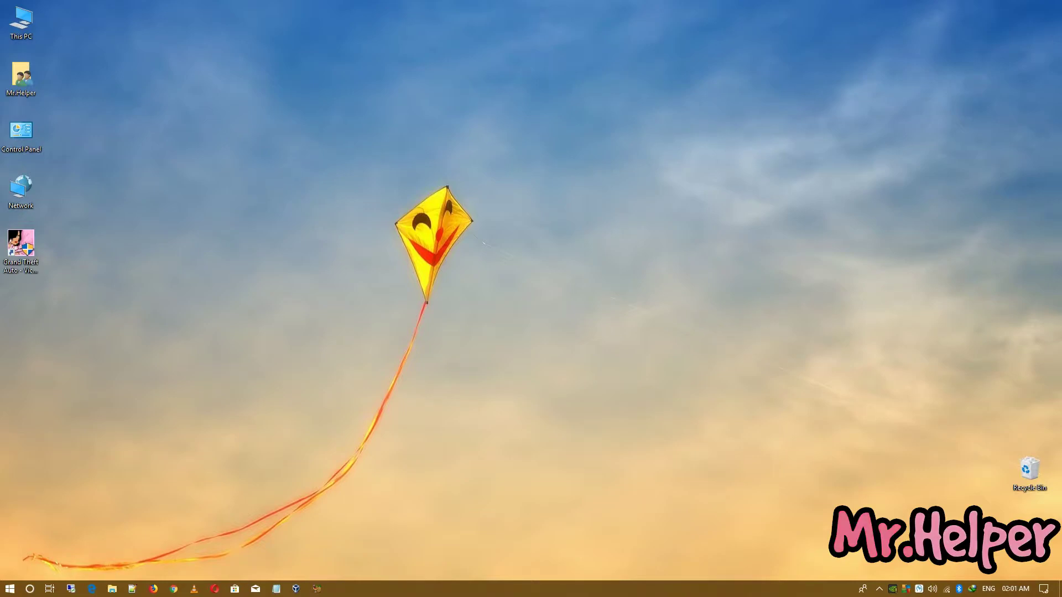
Step: Use Open file location on the GTA Vice City desktop shortcut to reach the folder holding gta-vc
{"action": "right_click", "coordinate": [20, 247]}
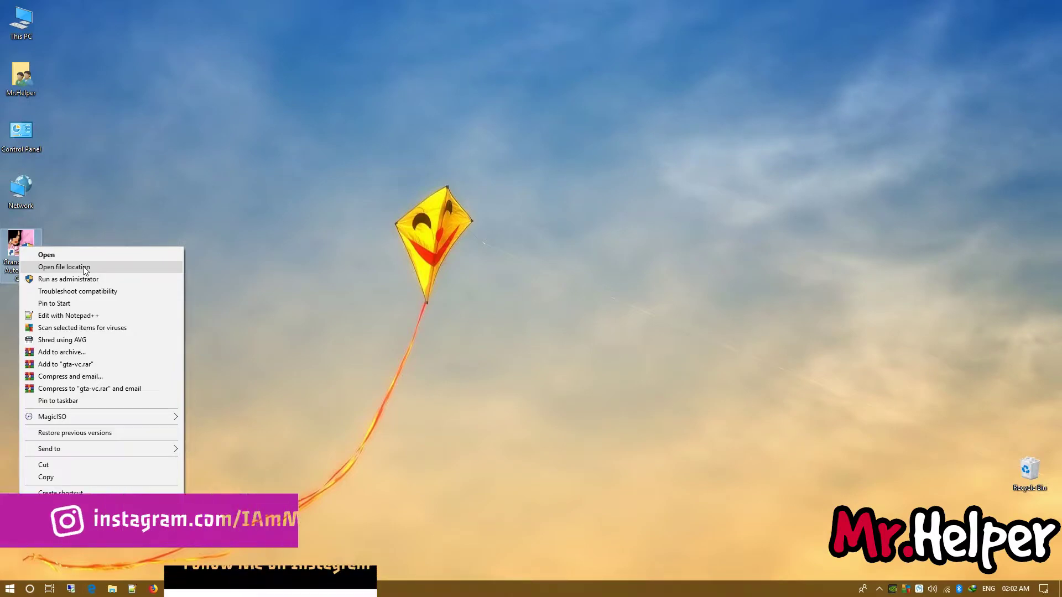
{"action": "left_click", "coordinate": [102, 267]}
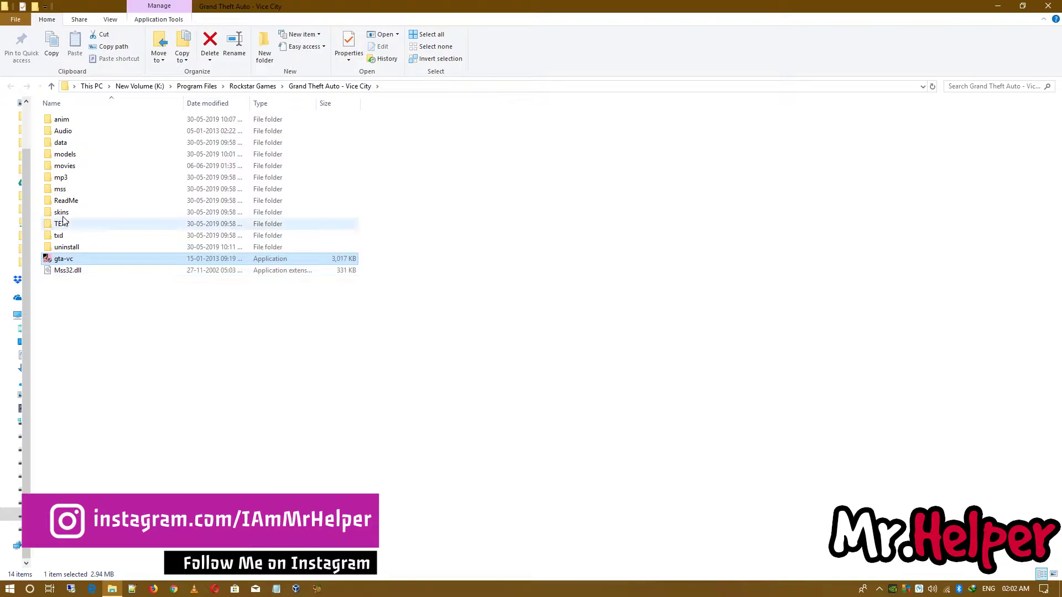
Step: Enter the movies folder and turn on File name extensions to reveal GTAtitles.mpg and Logo.mpg
{"action": "double_click", "coordinate": [72, 171]}
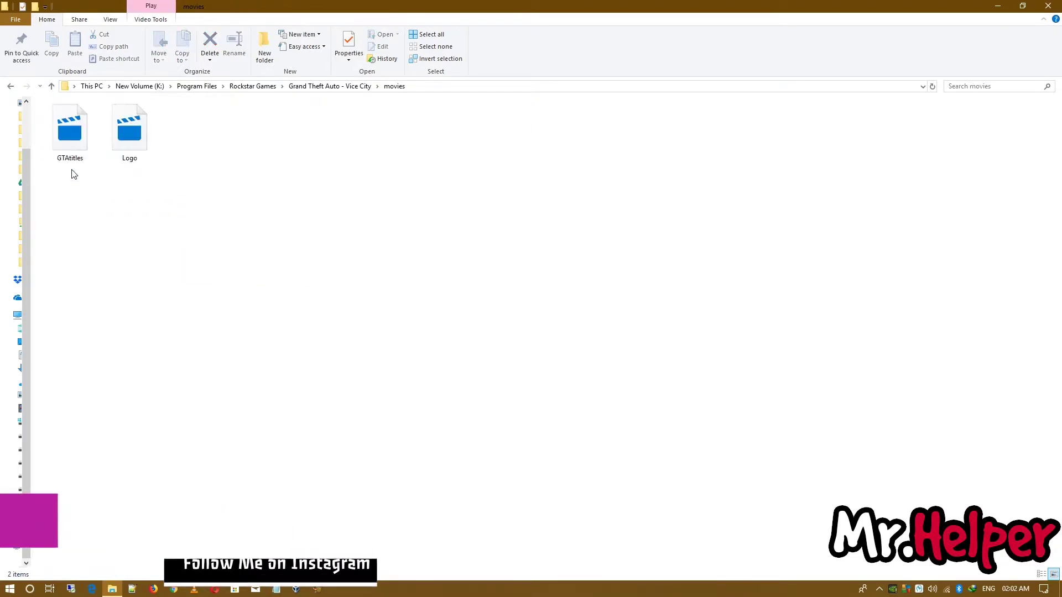
{"action": "left_click", "coordinate": [110, 20]}
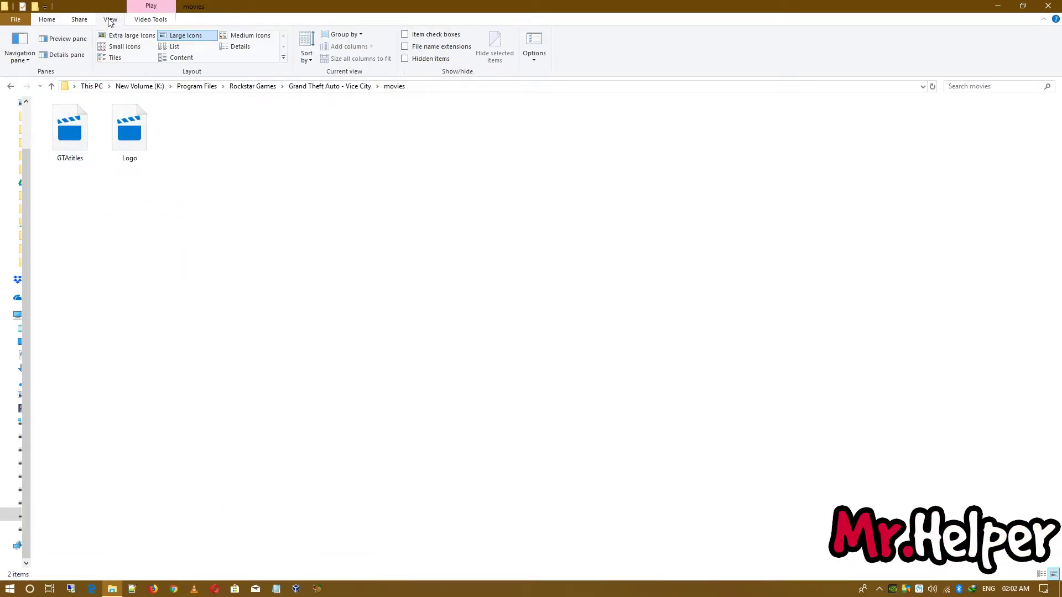
{"action": "left_click", "coordinate": [415, 49]}
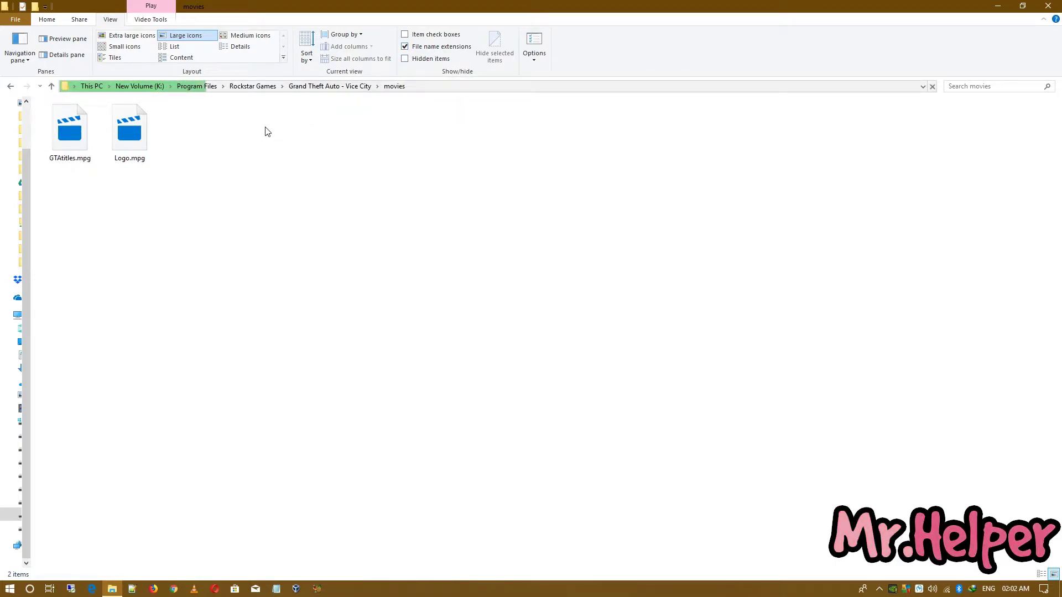
Step: Rename GTAtitles.mpg to GTAtitles.mpg.BAK, accepting the extension change warning
{"action": "right_click", "coordinate": [89, 161]}
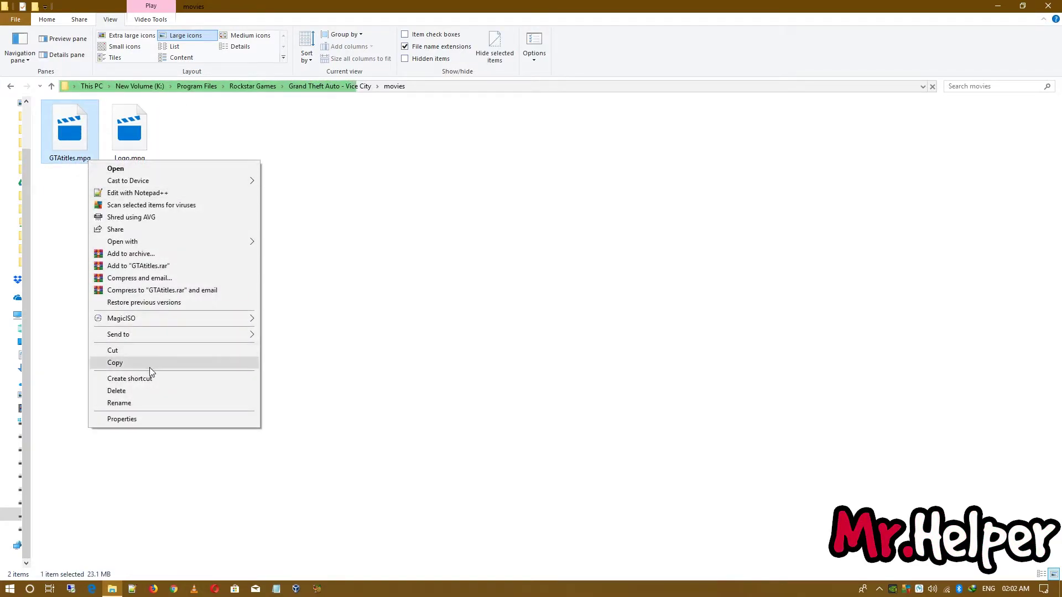
{"action": "left_click", "coordinate": [157, 402]}
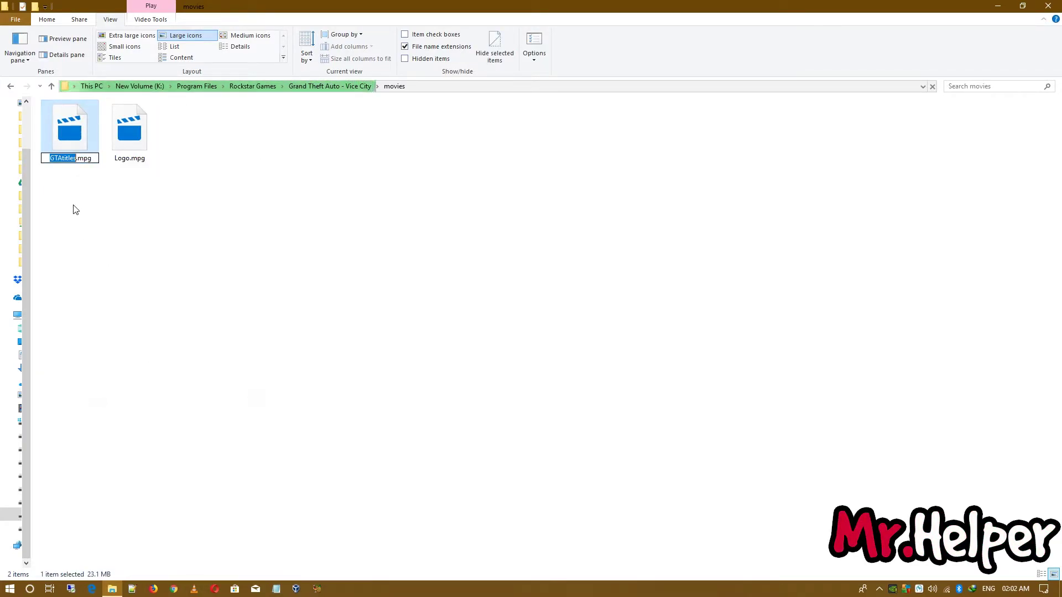
{"action": "left_click", "coordinate": [91, 157]}
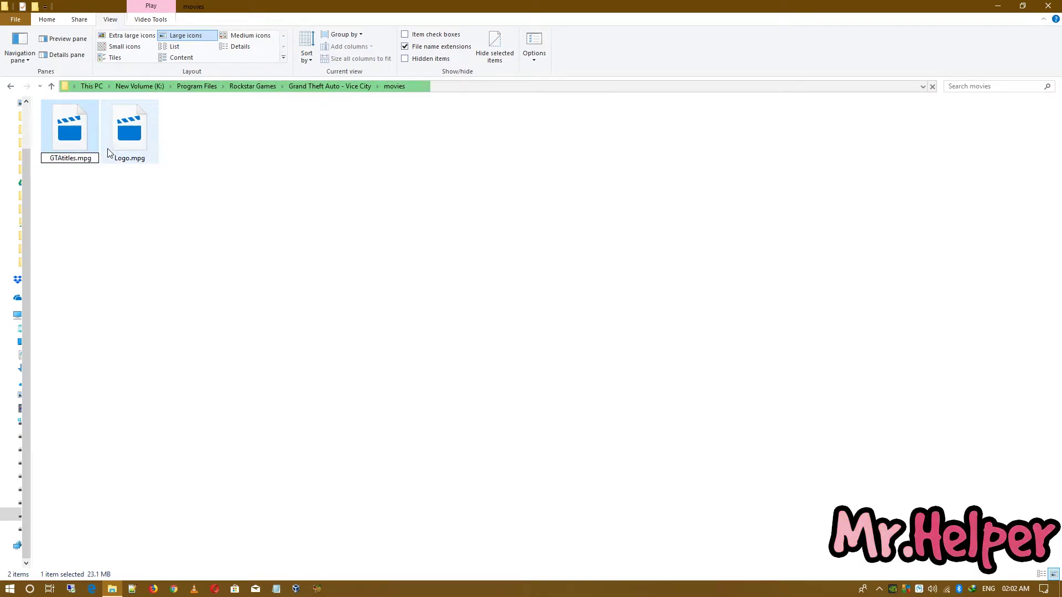
{"action": "type", "text": "."}
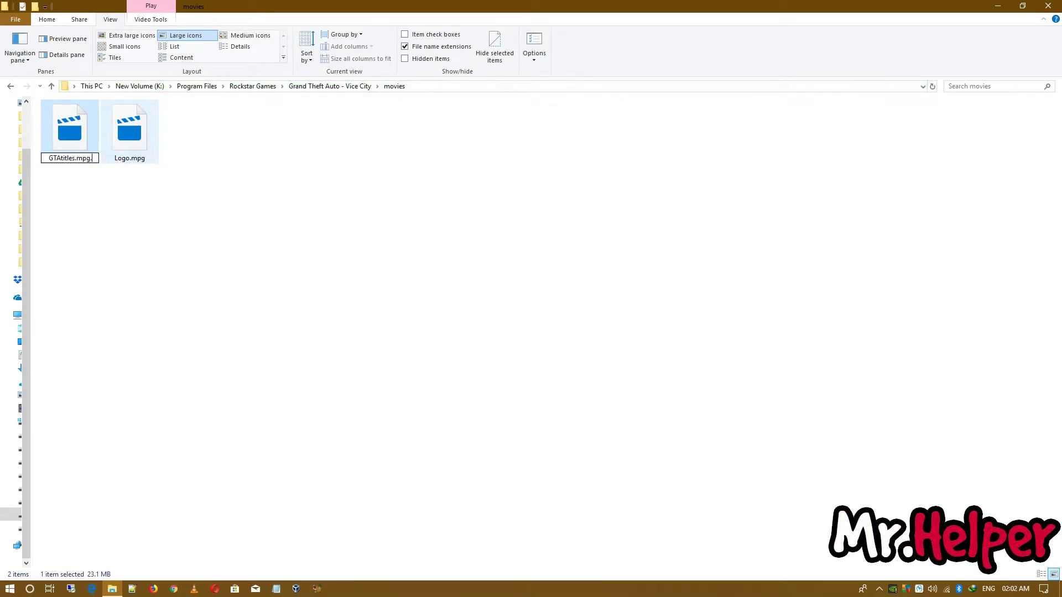
{"action": "type", "text": "BAK"}
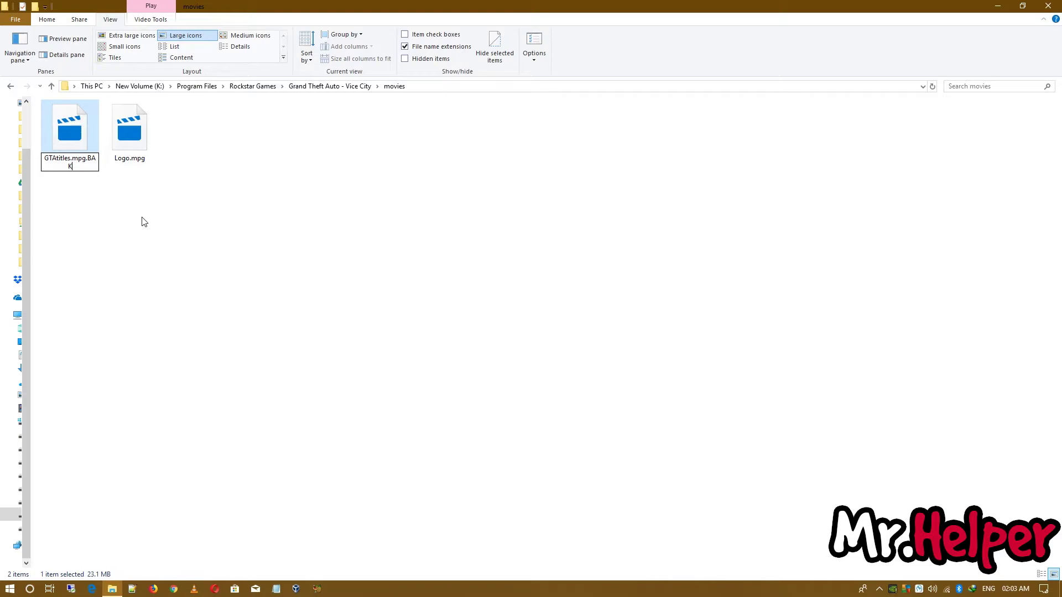
{"action": "key", "text": "Return"}
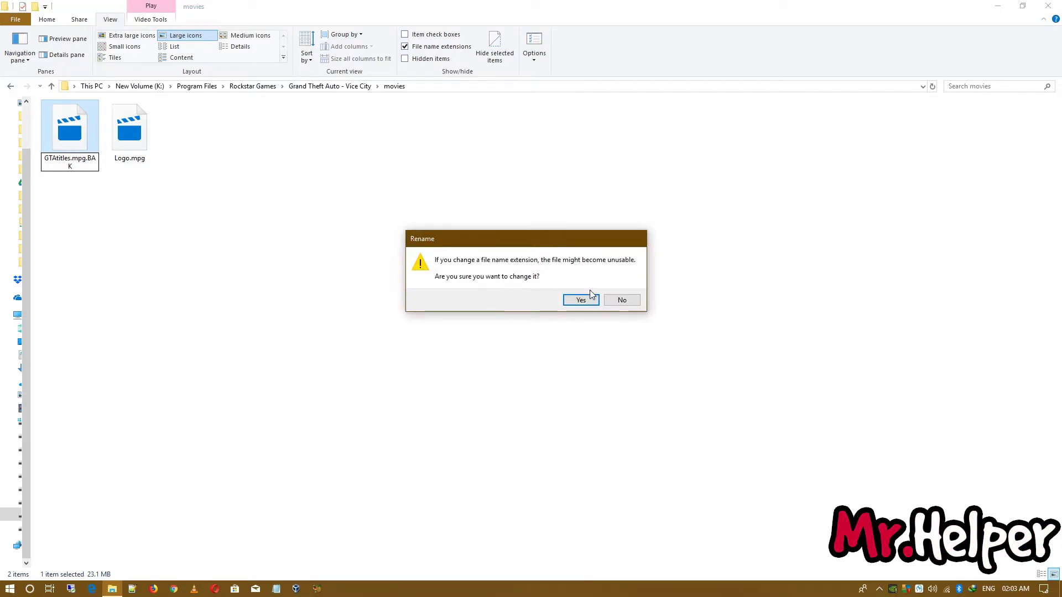
{"action": "left_click", "coordinate": [591, 299]}
Step: Rename Logo.mpg to Logo.mpg.BAK, accepting the extension change warning
{"action": "left_click", "coordinate": [143, 160]}
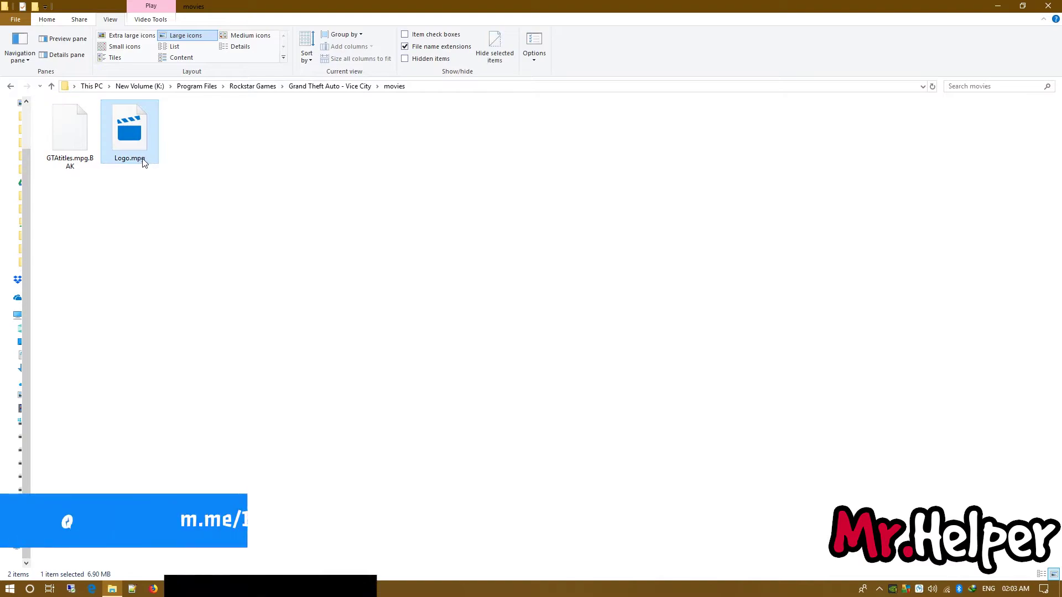
{"action": "left_click", "coordinate": [143, 161]}
{"action": "left_click", "coordinate": [146, 159]}
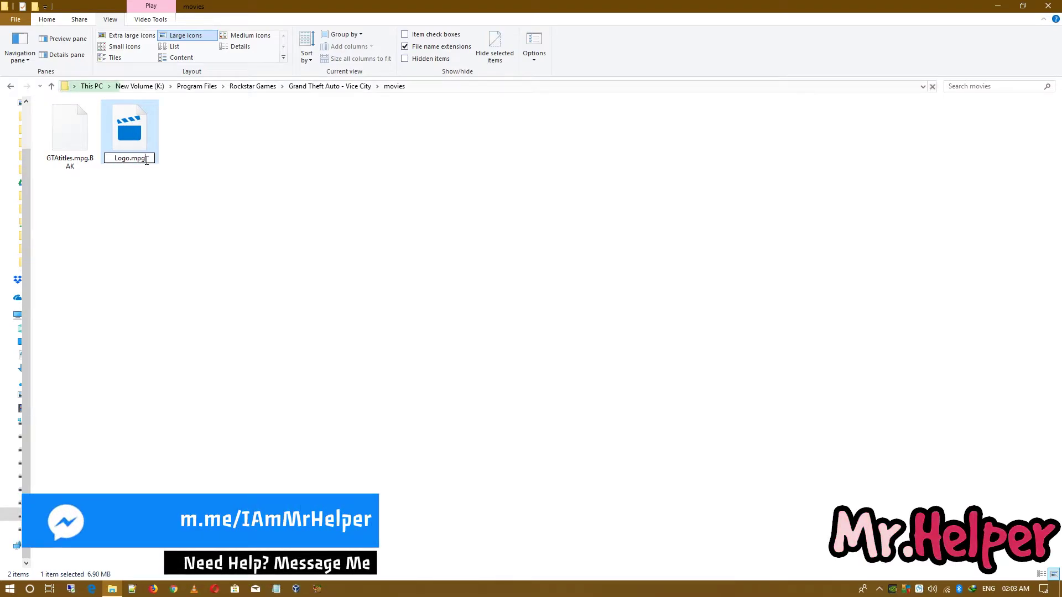
{"action": "type", "text": ".BAK"}
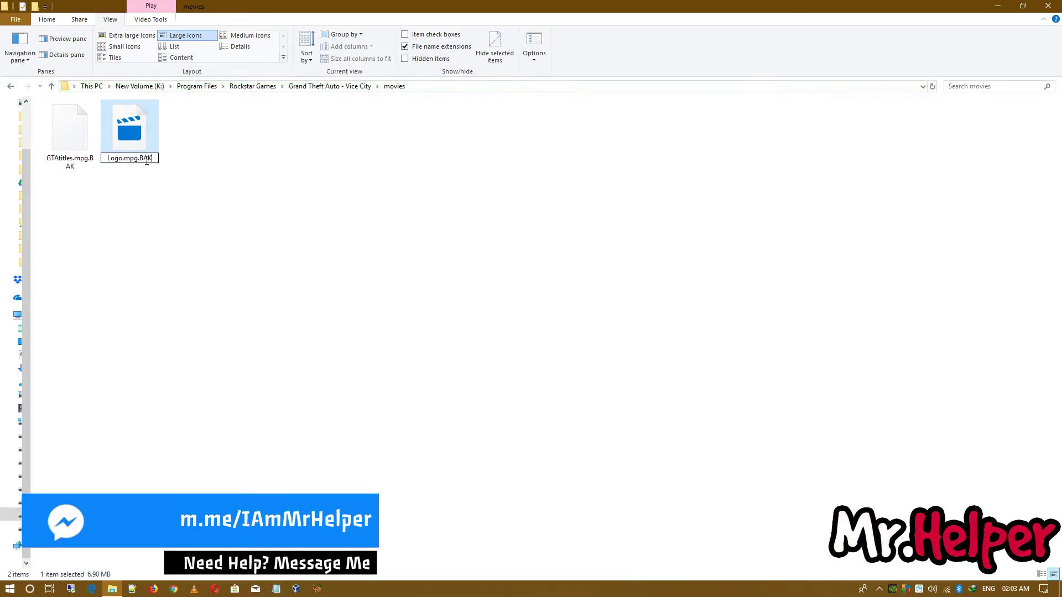
{"action": "key", "text": "Return"}
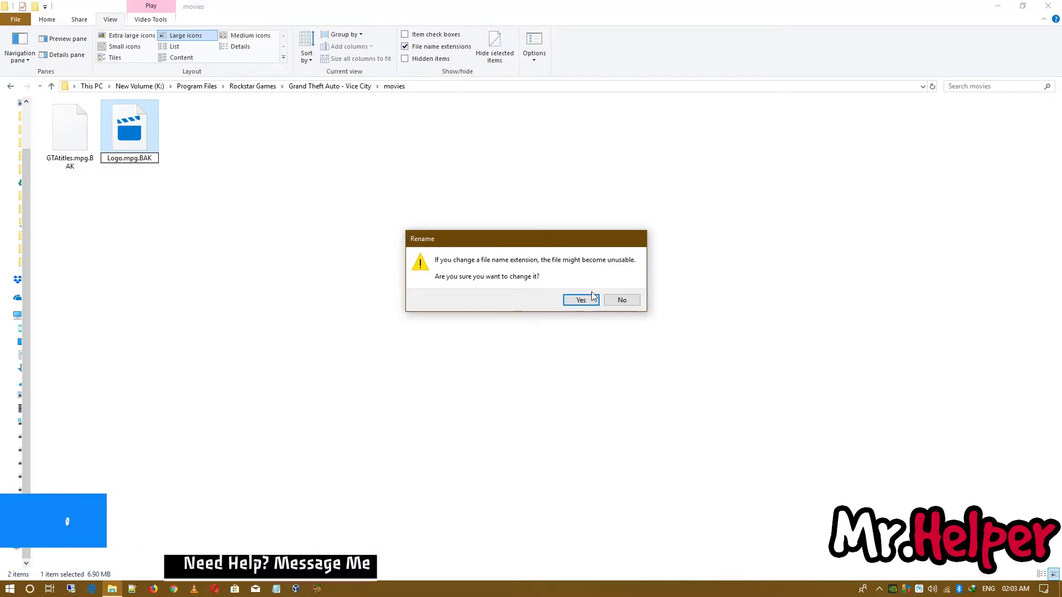
{"action": "left_click", "coordinate": [581, 301]}
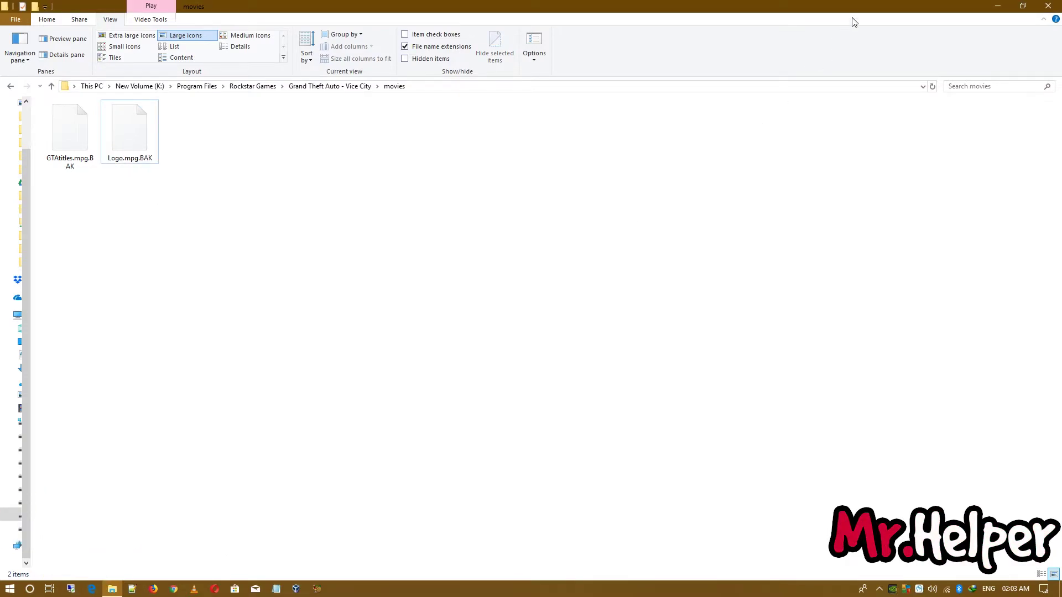
Step: Minimize Explorer, launch Vice City straight to its main menu, then quit the game
{"action": "left_click", "coordinate": [997, 5]}
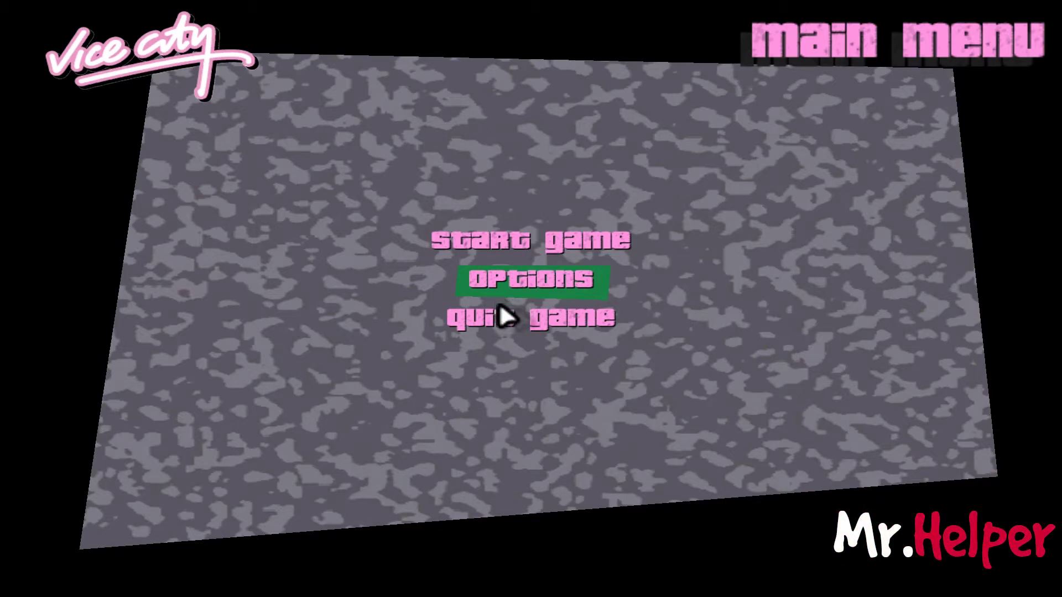
{"action": "left_click", "coordinate": [500, 324]}
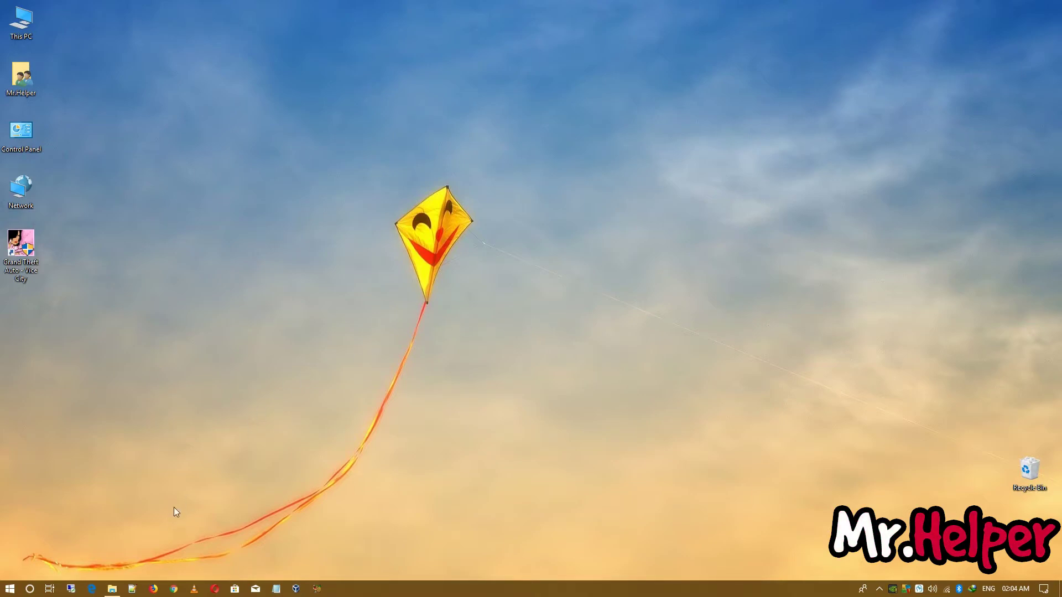
Step: Reopen the Grand Theft Auto - Vice City install folder via the desktop shortcut's file location
{"action": "left_click", "coordinate": [112, 589]}
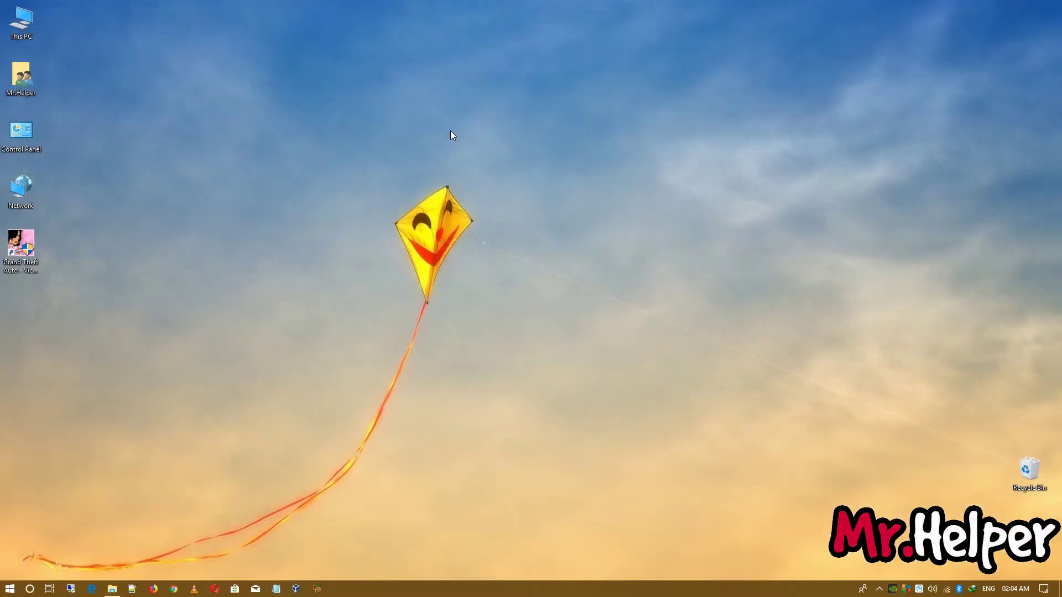
{"action": "right_click", "coordinate": [17, 240]}
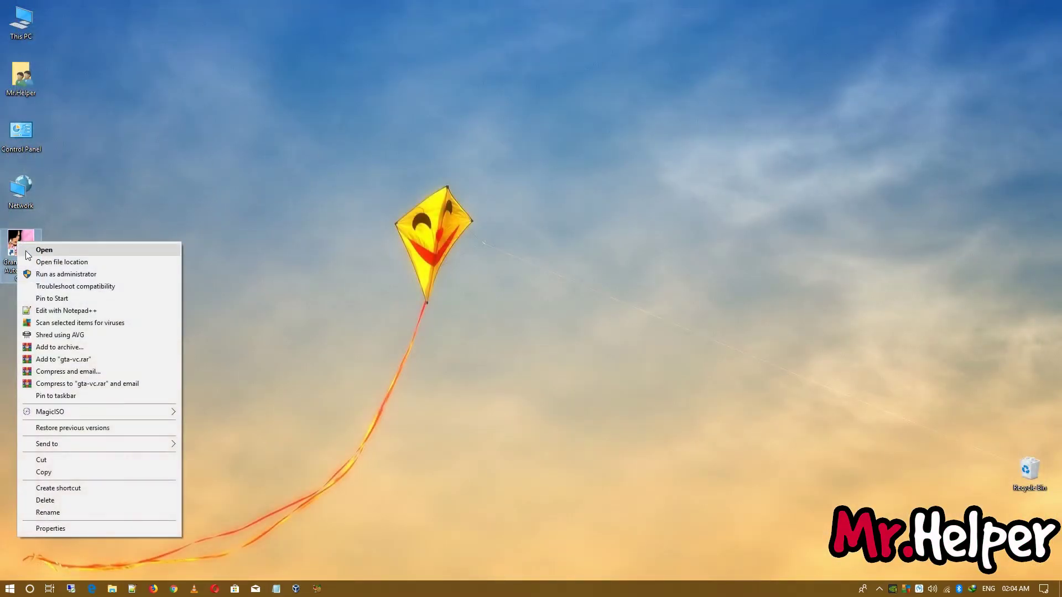
{"action": "left_click", "coordinate": [33, 261]}
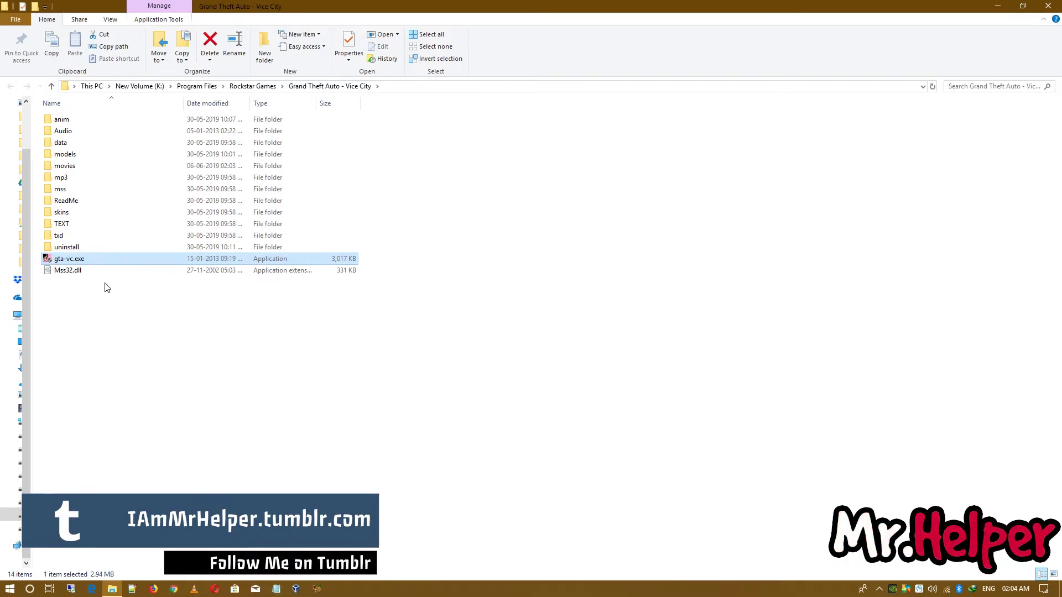
Step: Go into the movies folder, check the View settings, and select GTAtitles.mpg.BAK
{"action": "left_click", "coordinate": [91, 167]}
{"action": "double_click", "coordinate": [91, 167]}
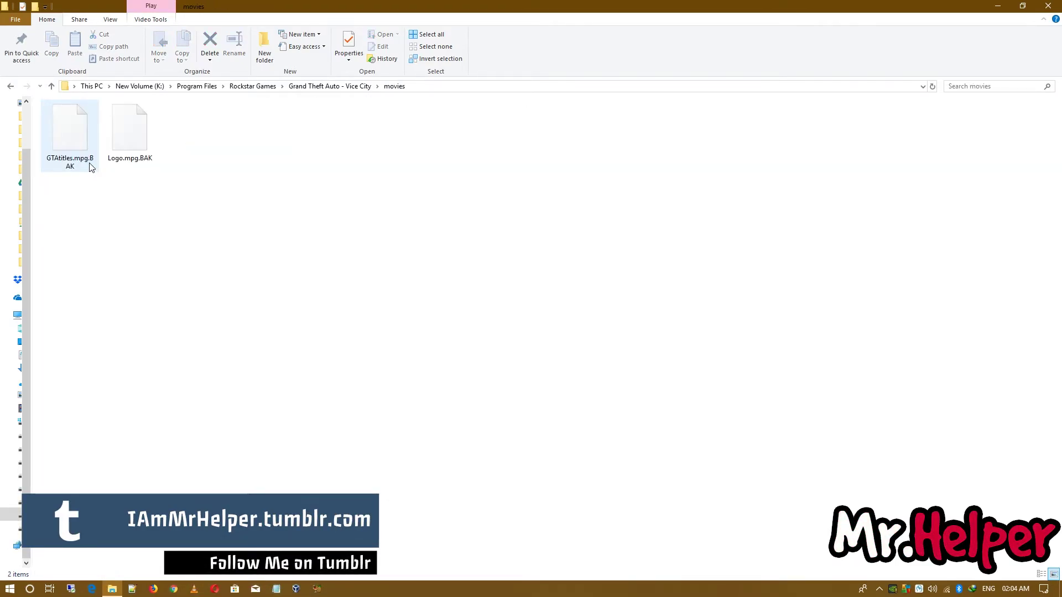
{"action": "left_click", "coordinate": [88, 166]}
{"action": "left_click", "coordinate": [403, 175]}
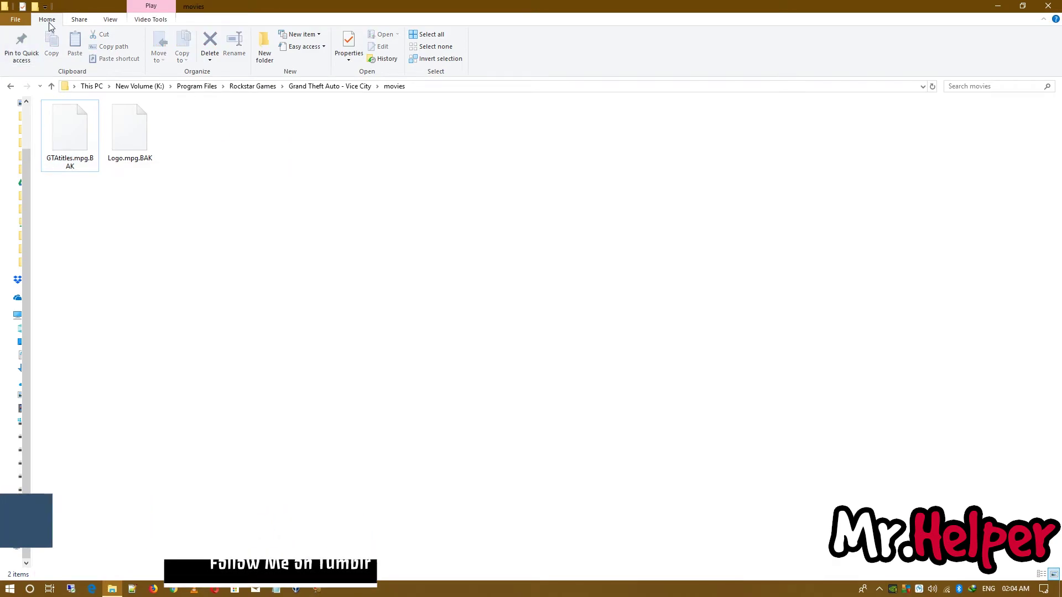
{"action": "left_click", "coordinate": [113, 20]}
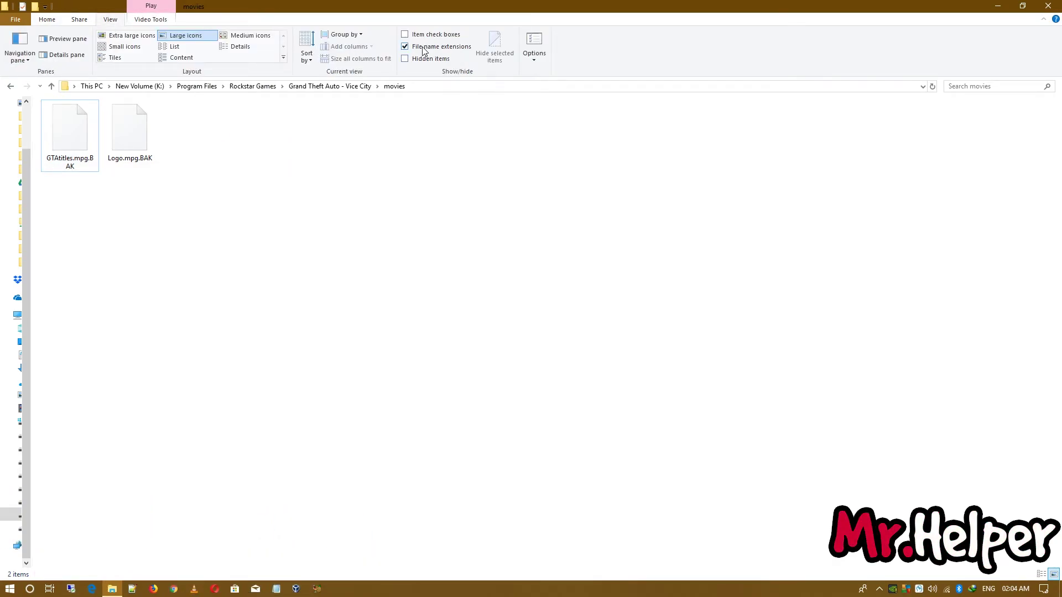
{"action": "left_click", "coordinate": [92, 161]}
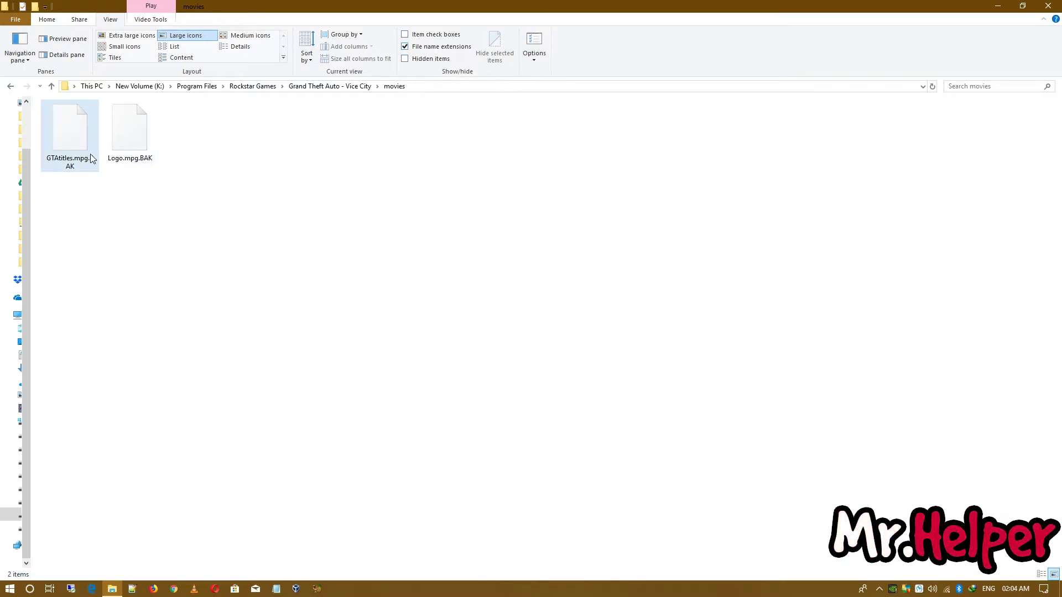
Step: Rename GTAtitles.mpg.BAK back to GTAtitles.mpg, accepting the extension change warning
{"action": "right_click", "coordinate": [92, 161]}
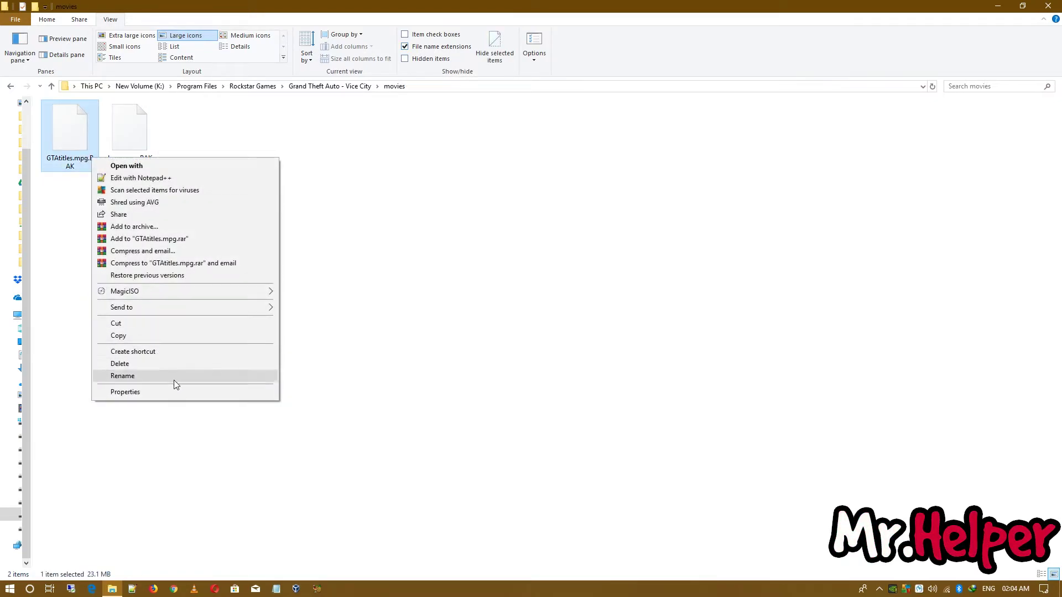
{"action": "left_click", "coordinate": [173, 380]}
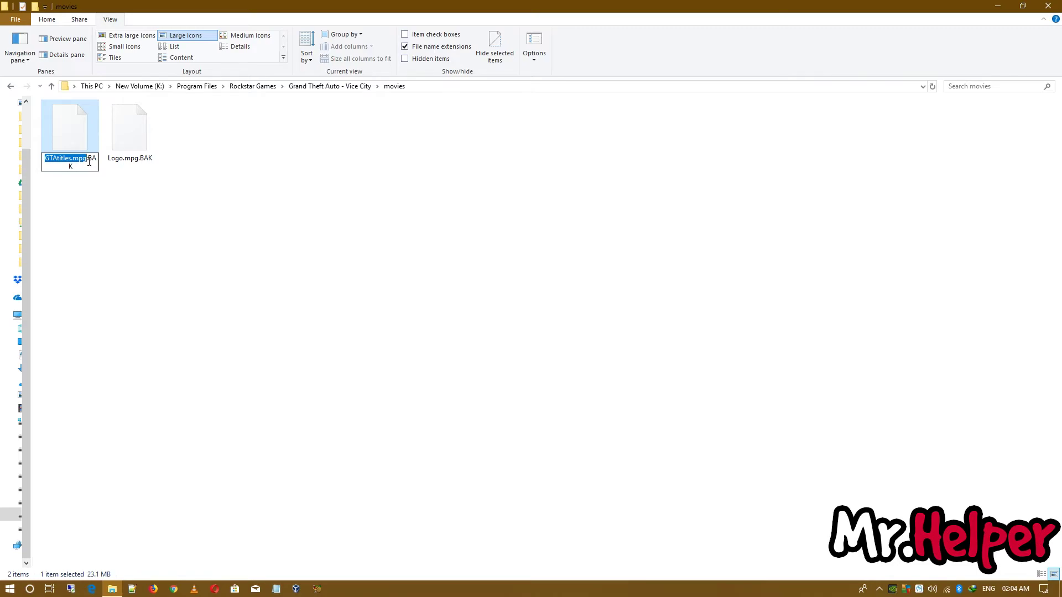
{"action": "left_click_drag", "start_coordinate": [89, 162], "coordinate": [135, 196]}
{"action": "key", "text": "Delete"}
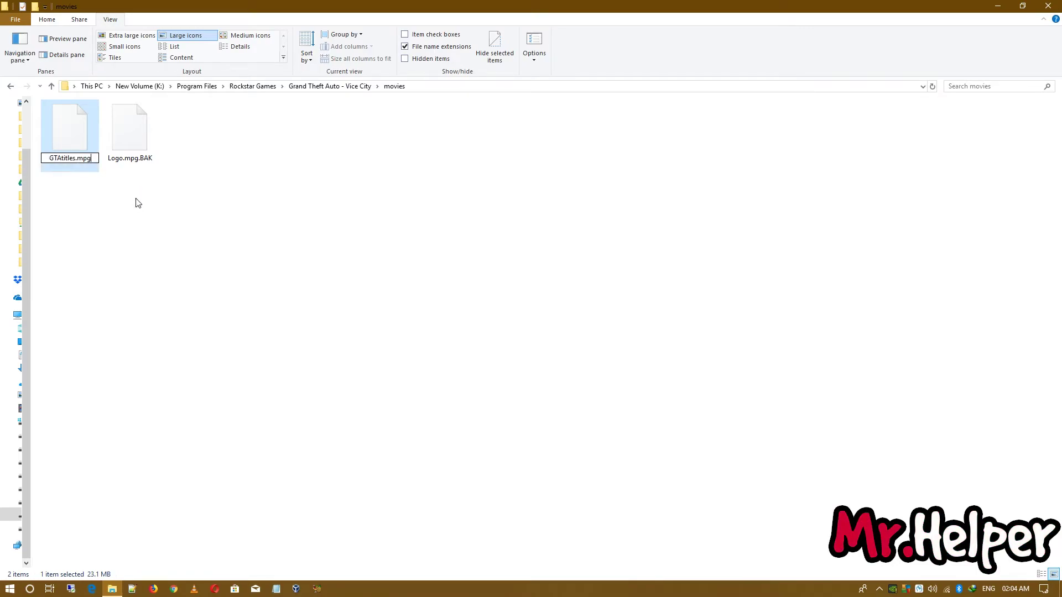
{"action": "key", "text": "Return"}
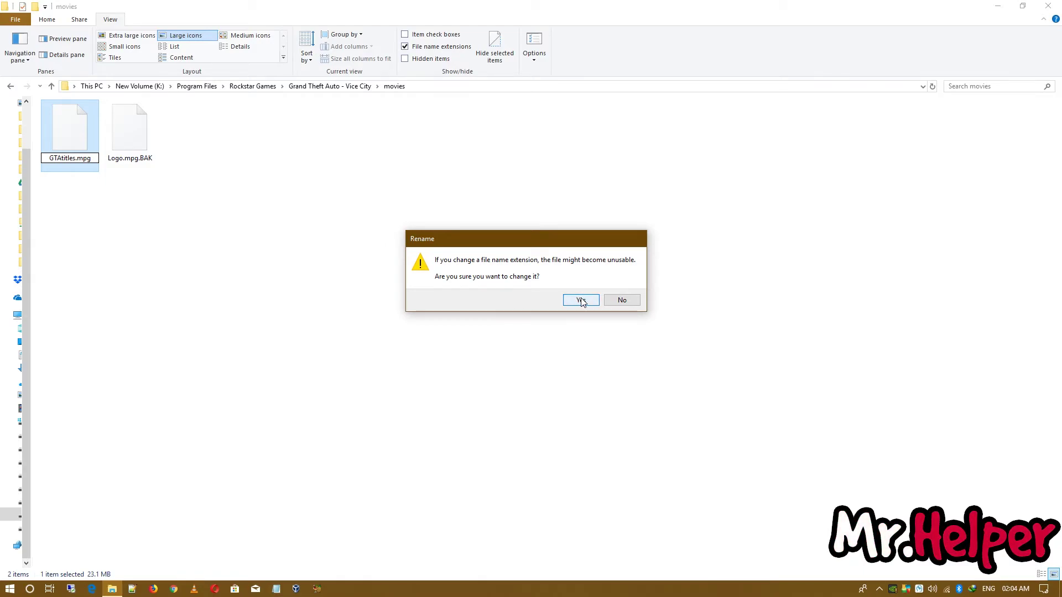
{"action": "left_click", "coordinate": [580, 302]}
Step: Rename Logo.mpg.BAK back to Logo.mpg, accepting the extension change warning
{"action": "left_click", "coordinate": [124, 145]}
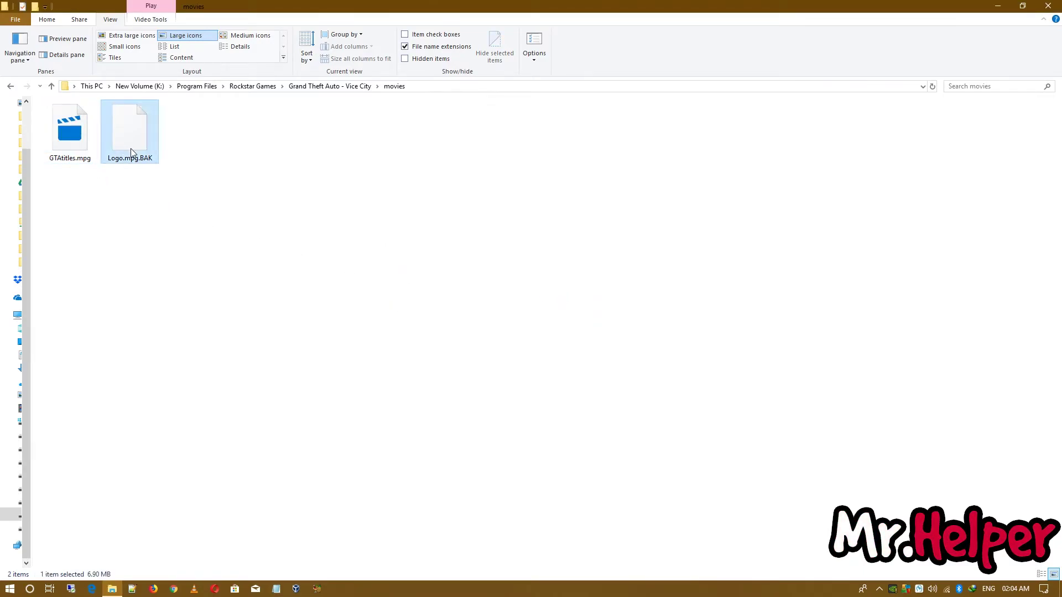
{"action": "right_click", "coordinate": [130, 148]}
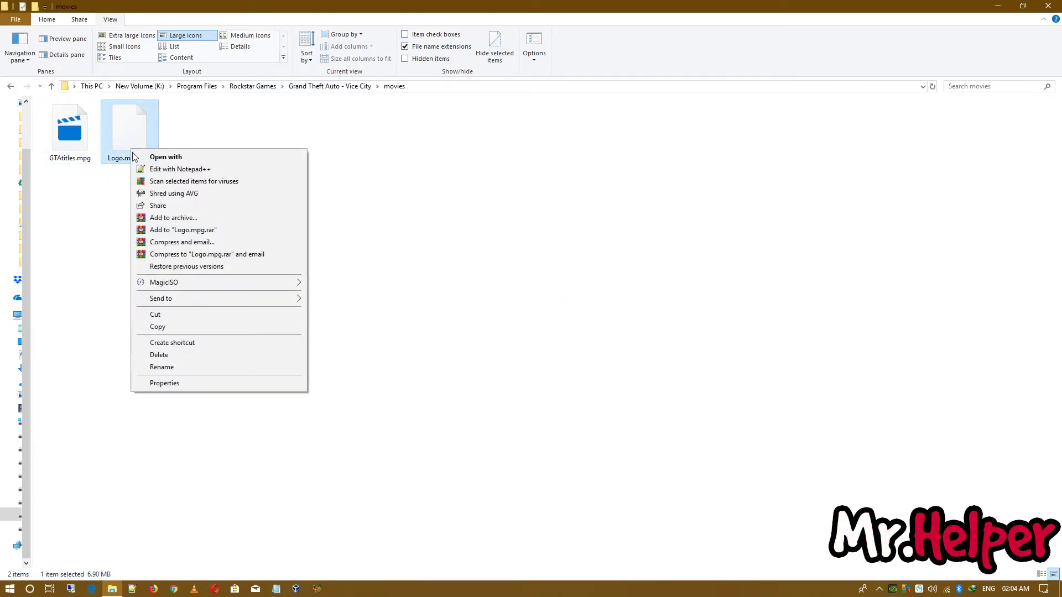
{"action": "left_click", "coordinate": [196, 367]}
{"action": "left_click_drag", "start_coordinate": [138, 159], "coordinate": [154, 165]}
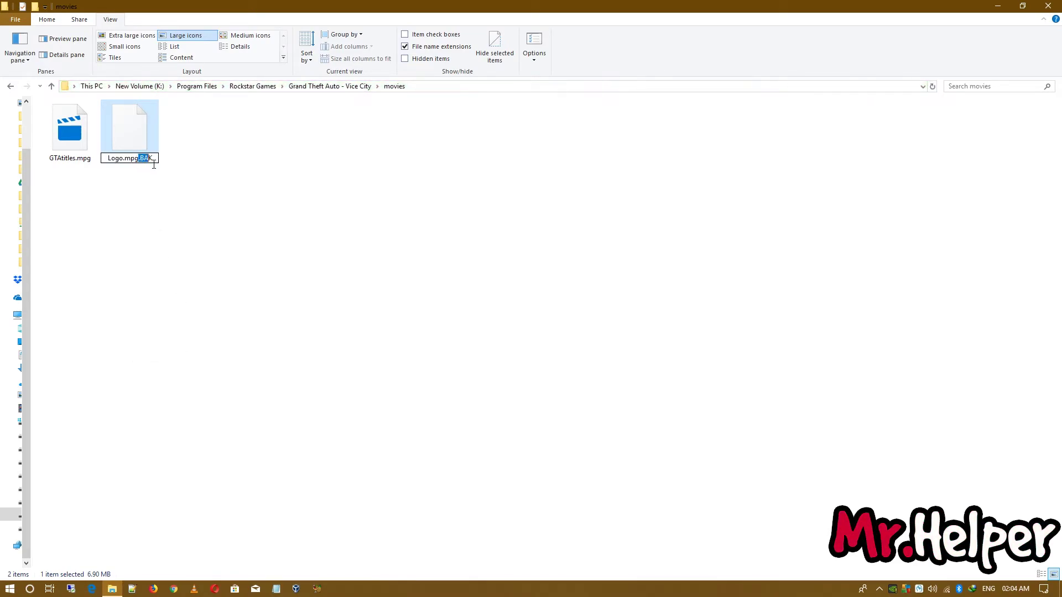
{"action": "key", "text": "BackSpace"}
{"action": "key", "text": "Return"}
{"action": "left_click", "coordinate": [570, 299]}
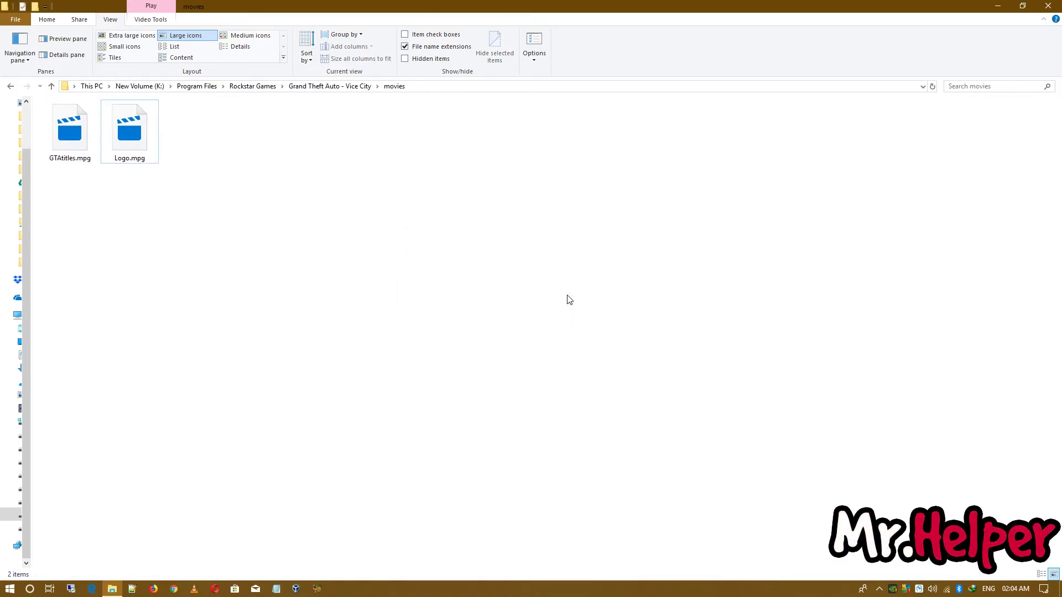
{"action": "left_click", "coordinate": [1058, 4]}
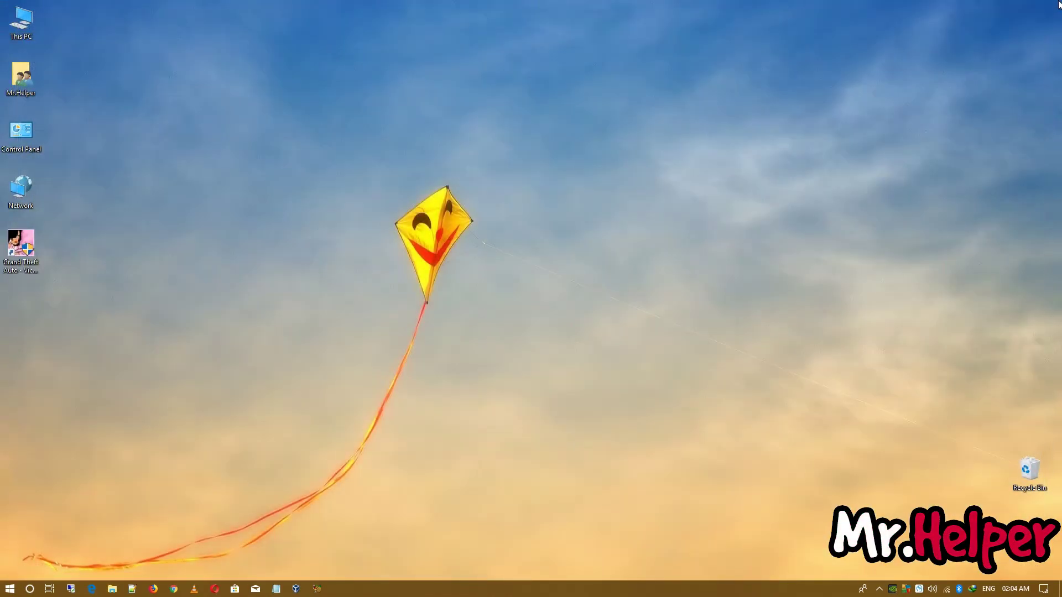